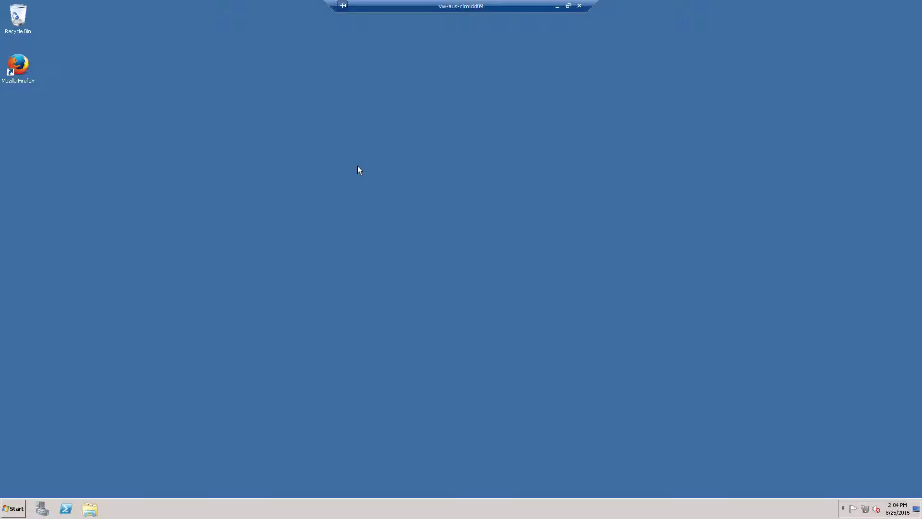
Open a Command Prompt and ping the target host vw-aus-clmidd01.
left_click(13, 508)
left_click(49, 286)
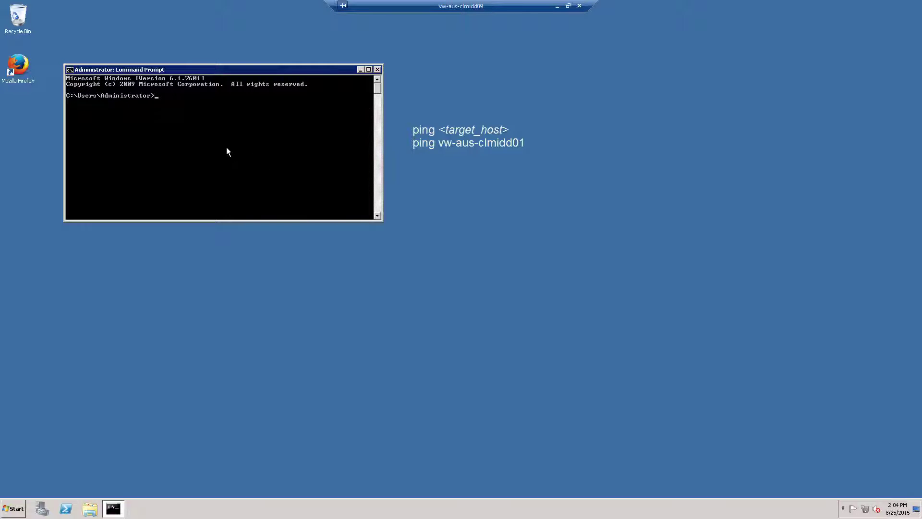
type("ping vw-aus-clmidd01")
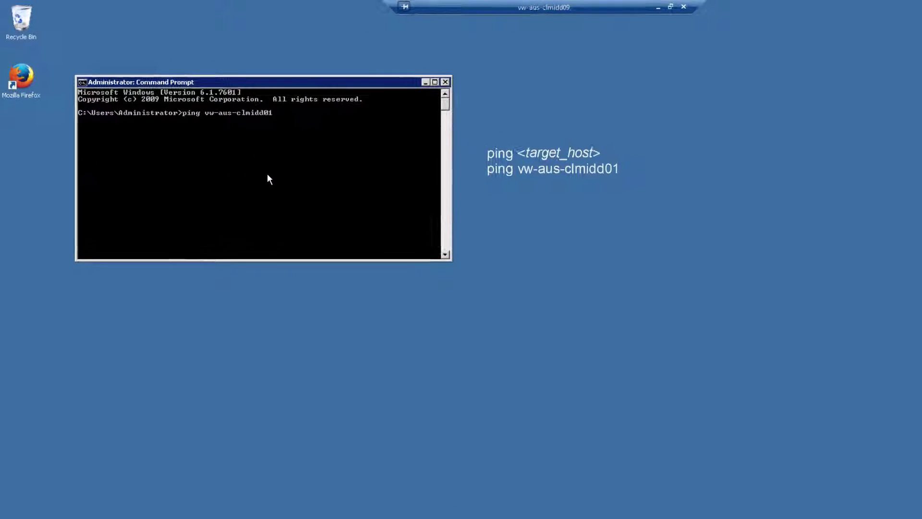
key("Return")
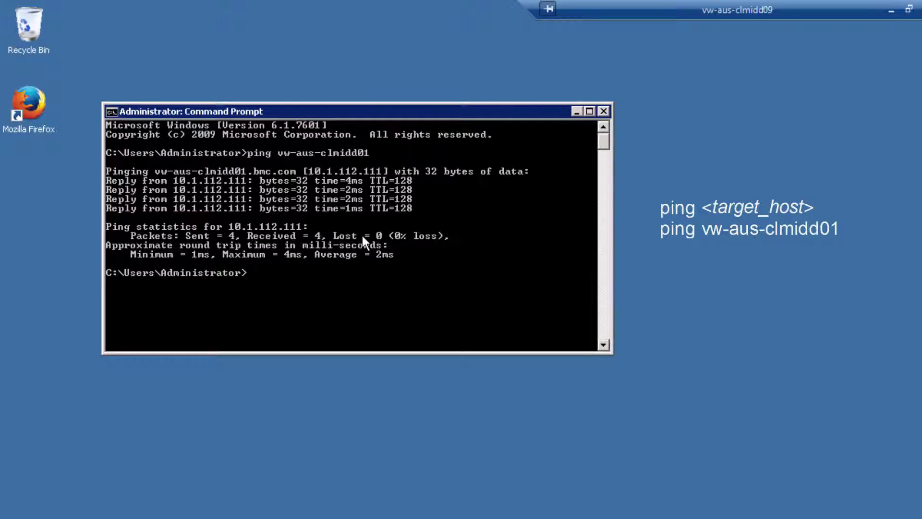
key("Up")
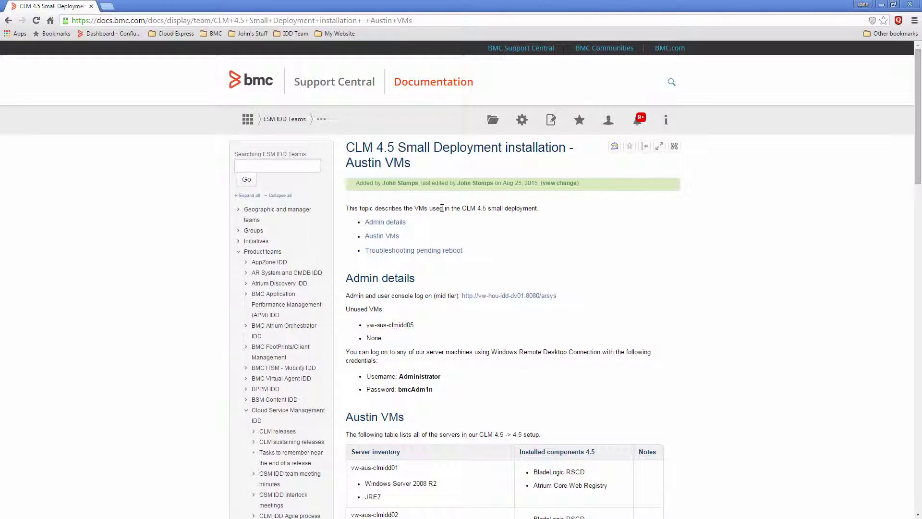
Review the Austin VMs server inventory and installed components on the CLM 4.5 Small Deployment documentation page in the browser.
scroll(446, 220, "down", 4)
scroll(450, 228, "down", 8)
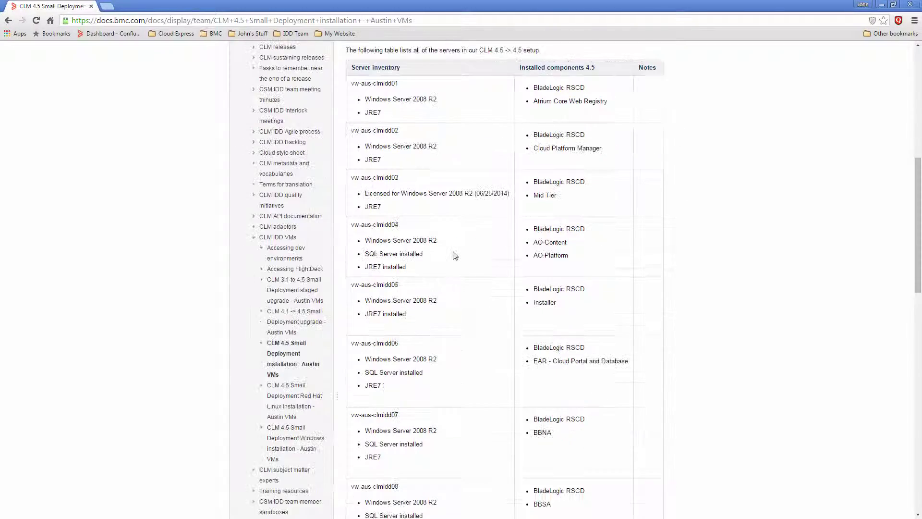
scroll(453, 252, "down", 6)
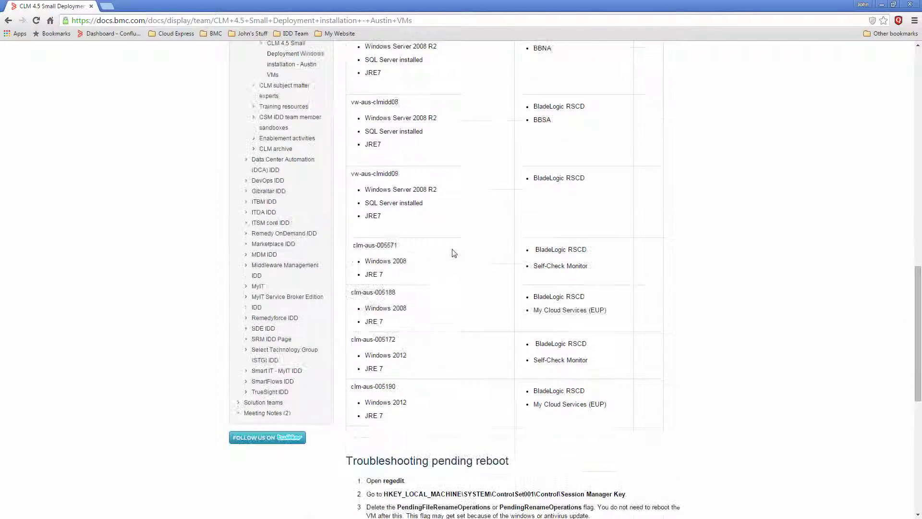
scroll(453, 250, "up", 12)
scroll(455, 241, "up", 5)
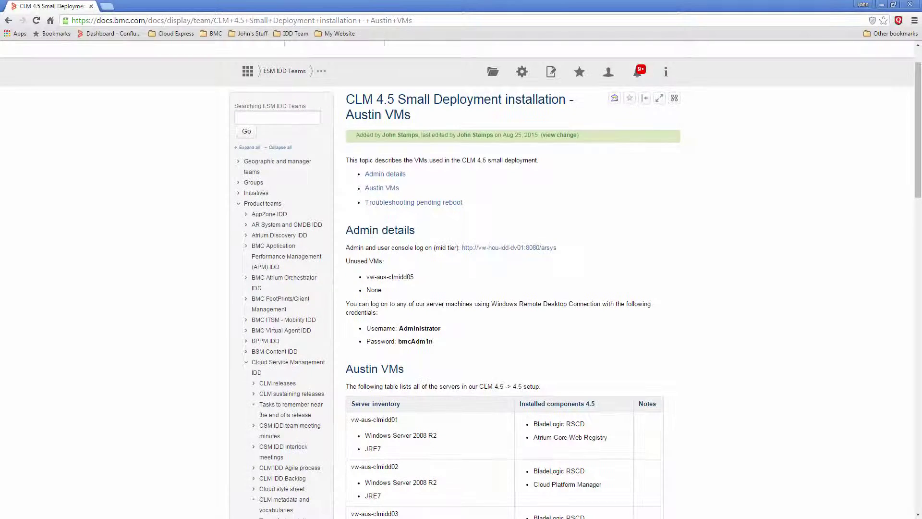
Switch back to the remote desktop and open \\vw-aus-clmidd01\C$ in Windows Explorer.
key("alt+Tab")
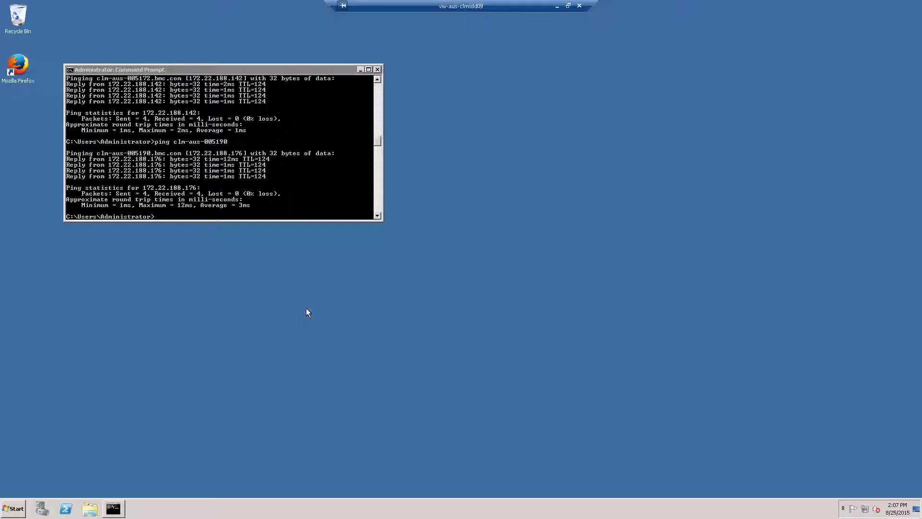
left_click(90, 509)
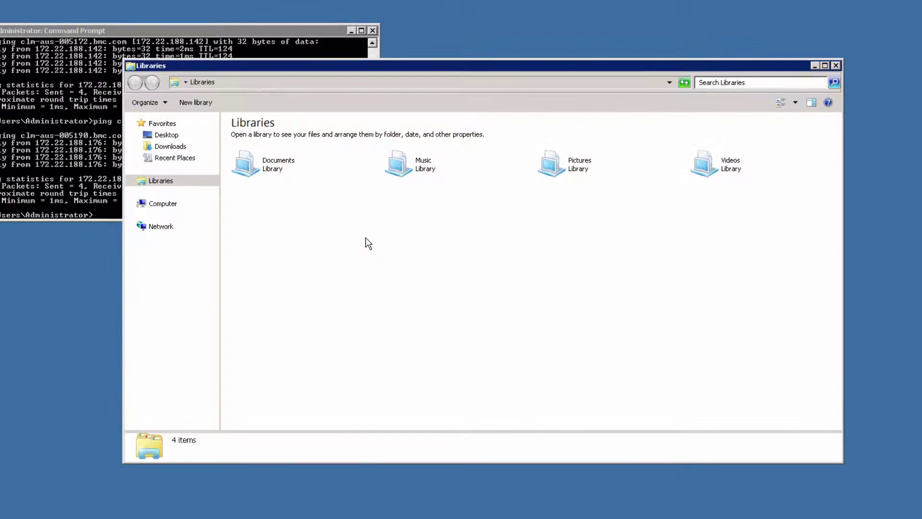
left_click(314, 83)
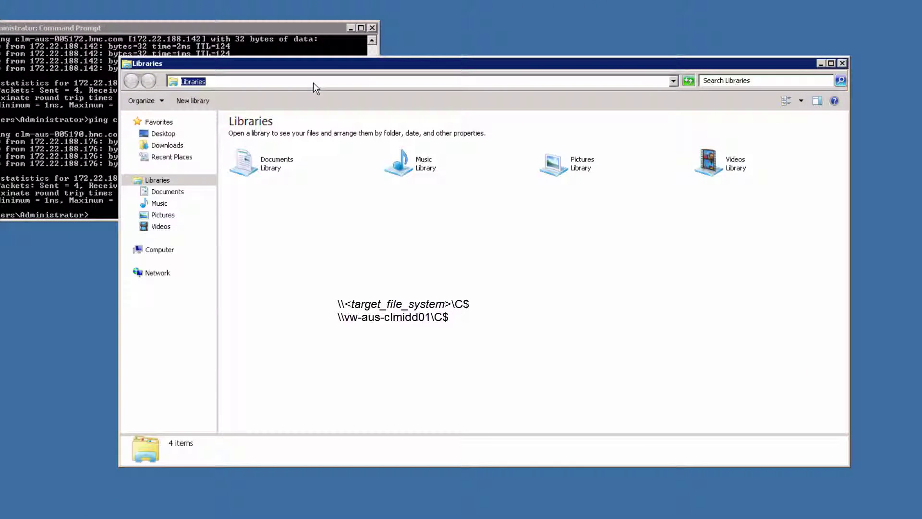
type("\\vw-aus-clmidd01\\C$")
key("Return")
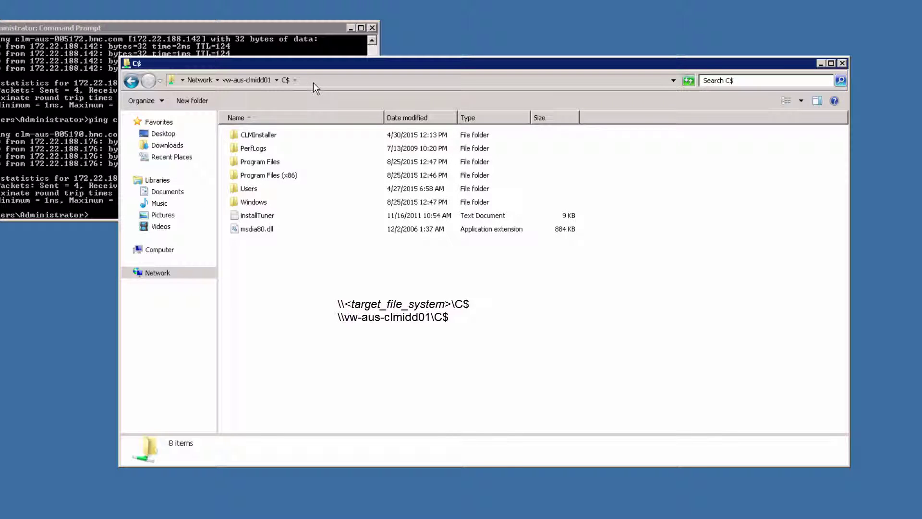
Open the C$ shares of the target hosts clm-aus-005172 and clm-aus-005190.
left_click(318, 81)
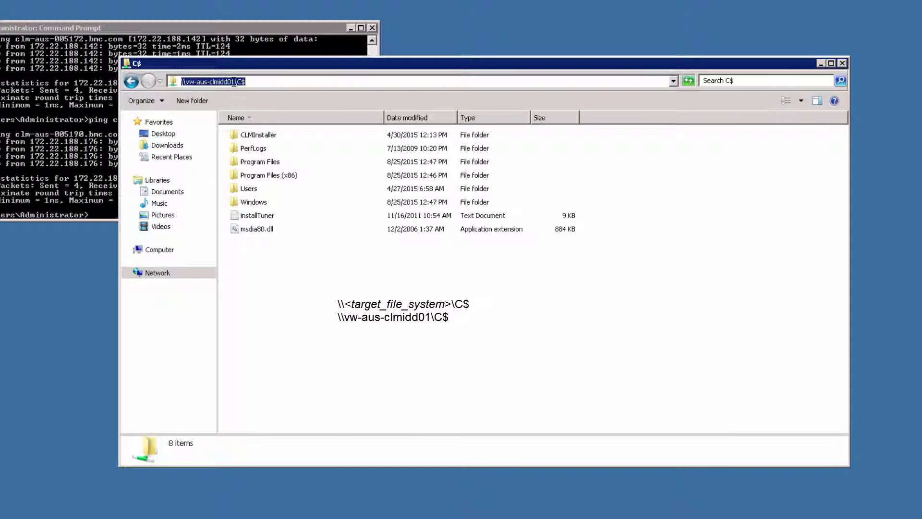
left_click(232, 82)
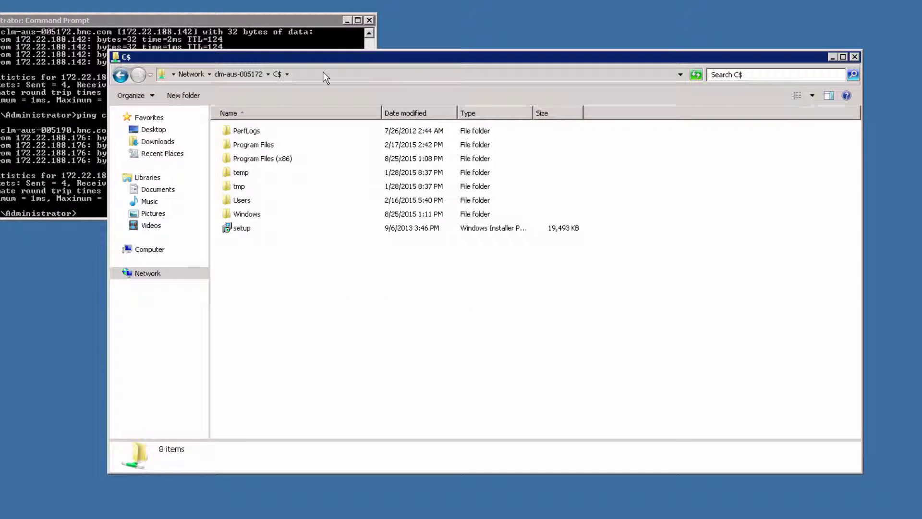
left_click(324, 75)
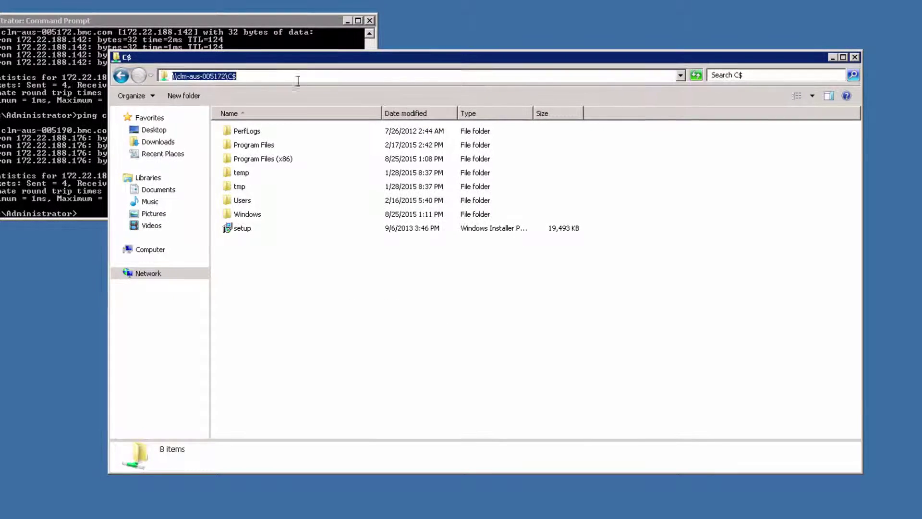
left_click(233, 79)
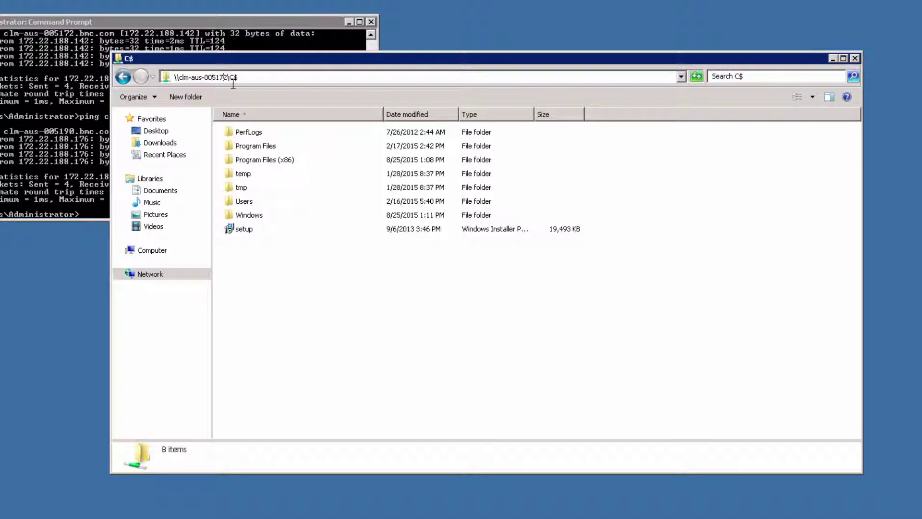
key("BackSpace")
key("BackSpace")
key("BackSpace")
type("190")
key("Return")
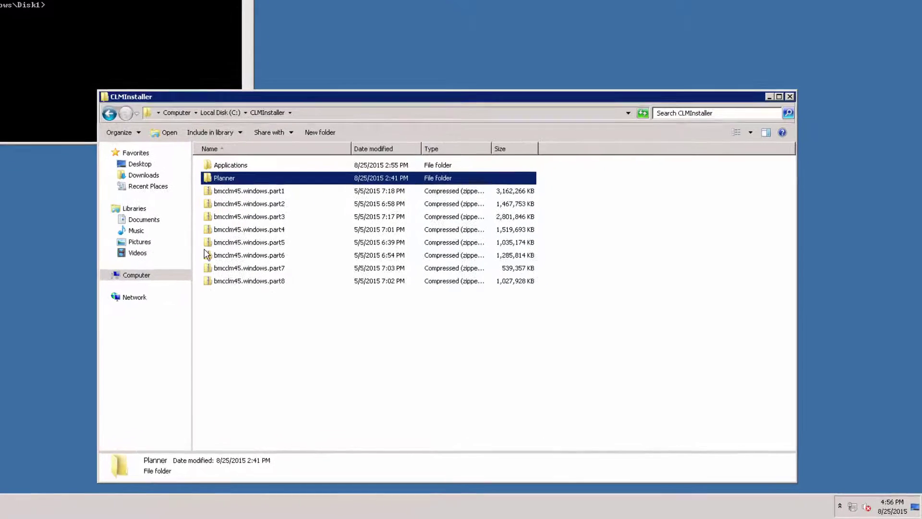
Look over the bmcclm45.windows archive parts and the Planner folder in C:\CLMInstaller.
left_click(258, 187)
left_click(260, 198)
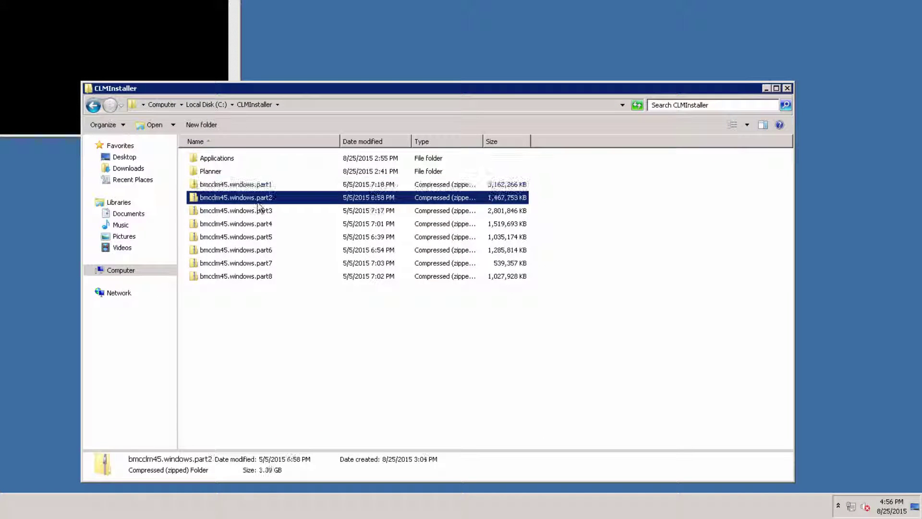
left_click(259, 213)
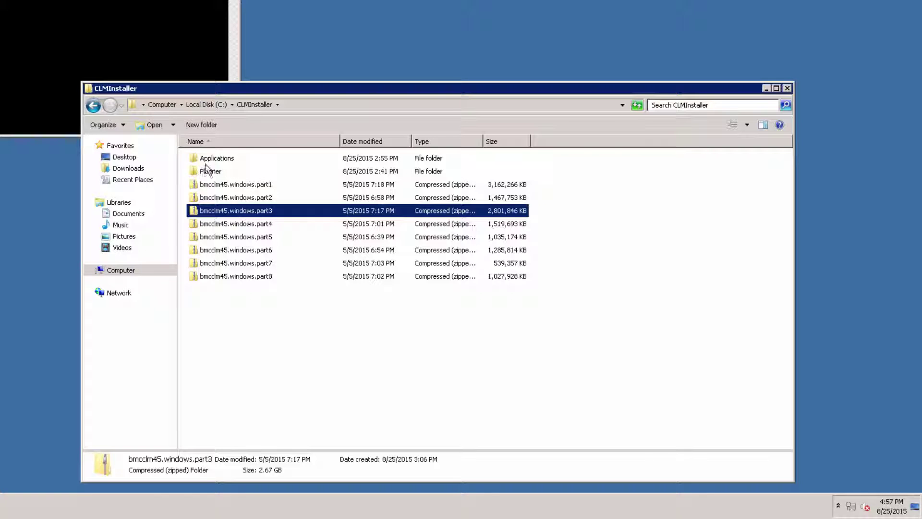
mouse_move(208, 176)
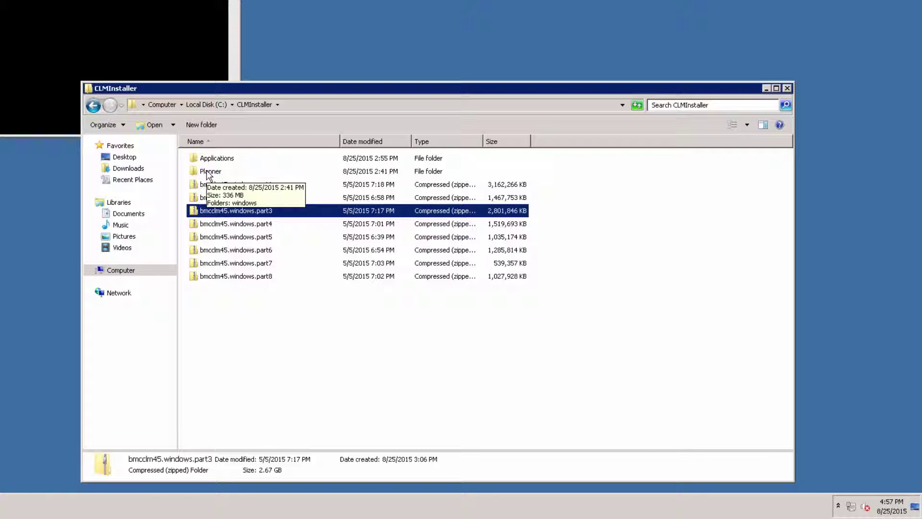
left_click(247, 104)
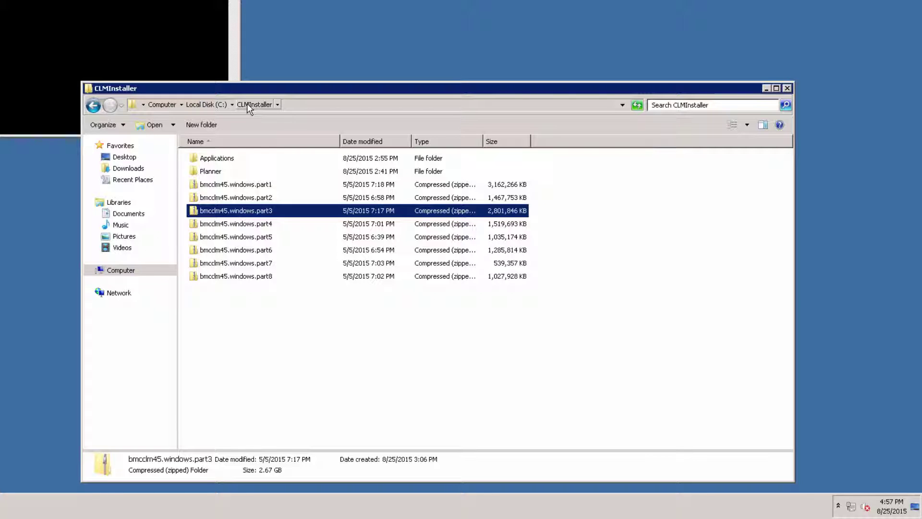
left_click(204, 172)
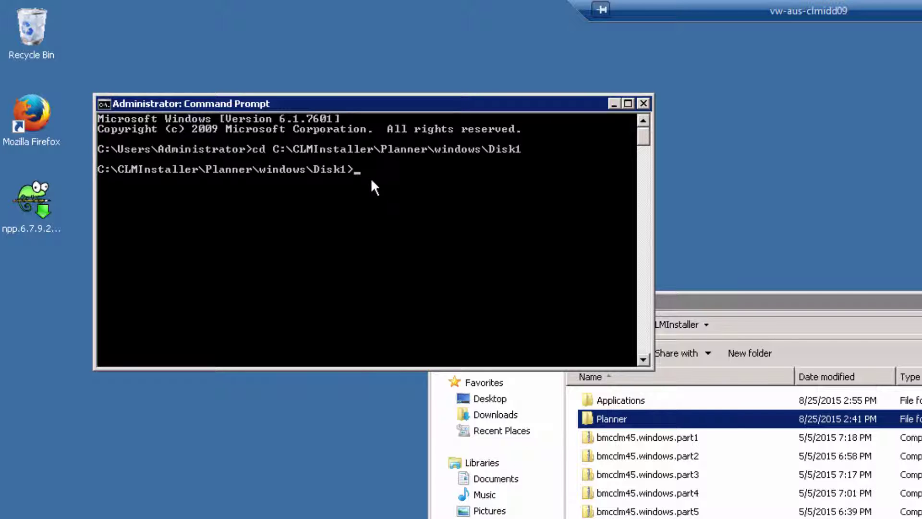
Run the installer's .cmd script from C:\CLMInstaller\Planner\windows\Disk1 and continue past the welcome page.
type(".cmd")
key("Return")
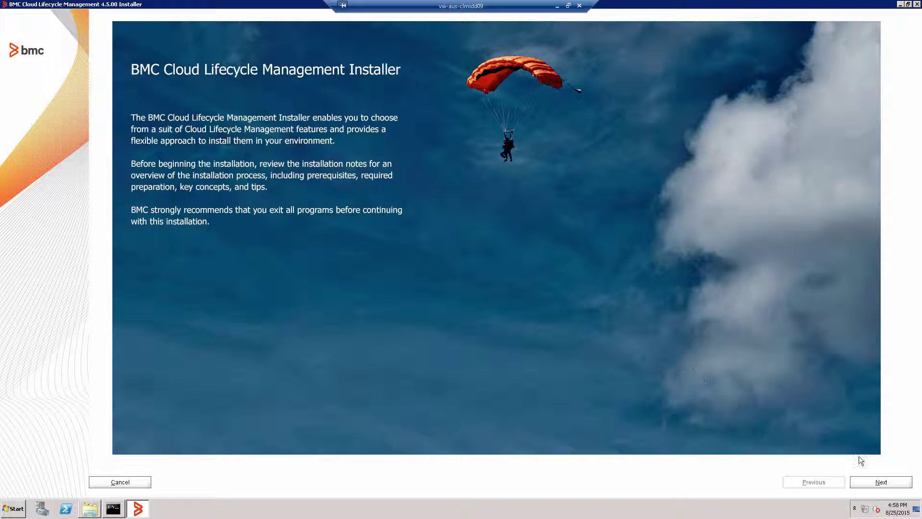
left_click(876, 479)
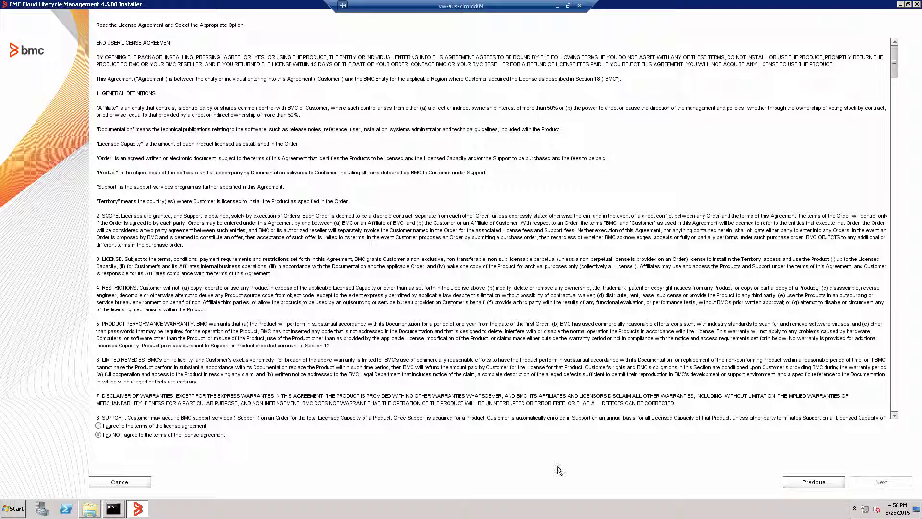
Agree to the license terms and mark the prerequisites as read, hiding that panel for subsequent installations.
left_click(129, 427)
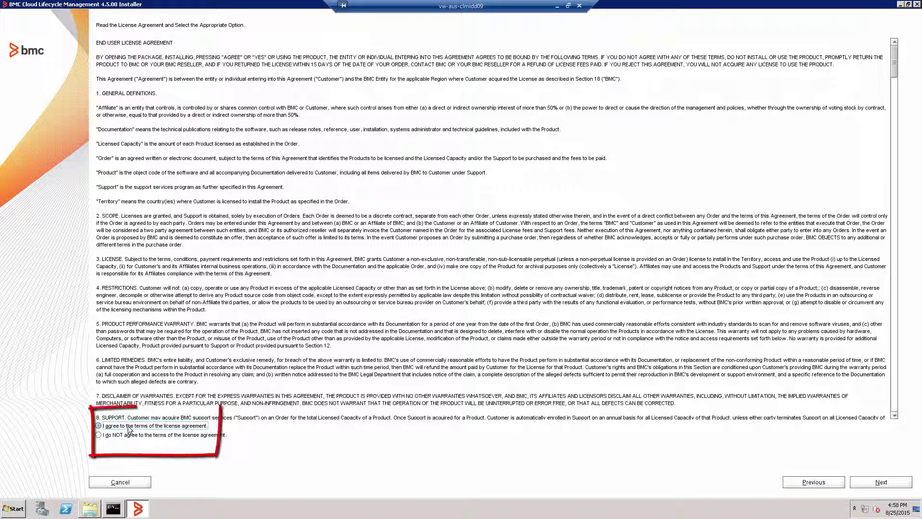
left_click(875, 482)
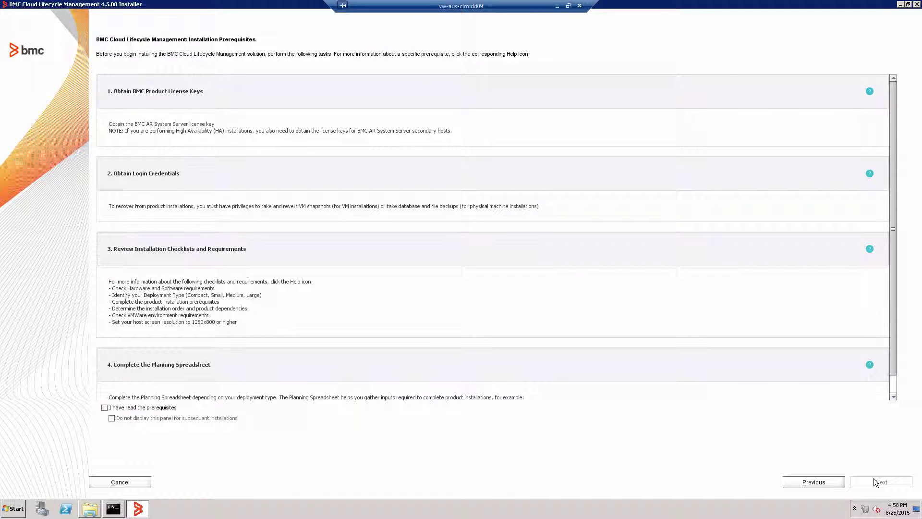
left_click(153, 411)
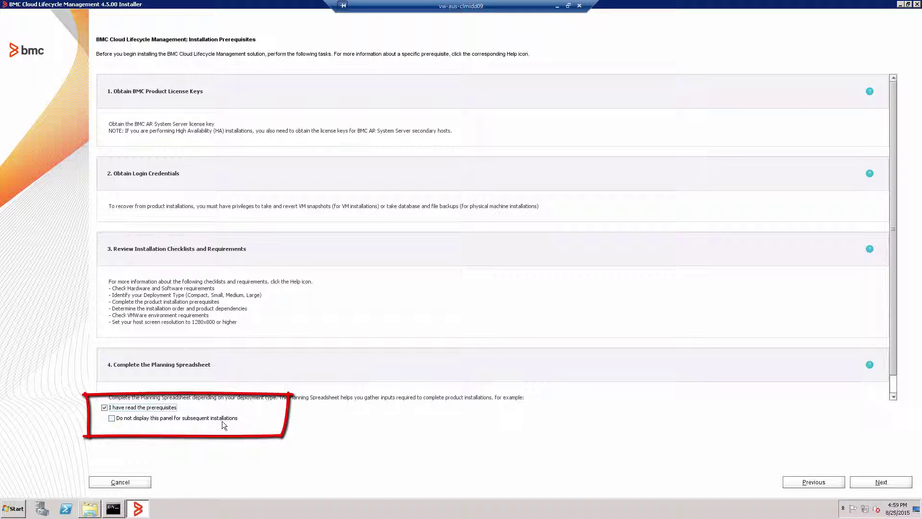
left_click(111, 418)
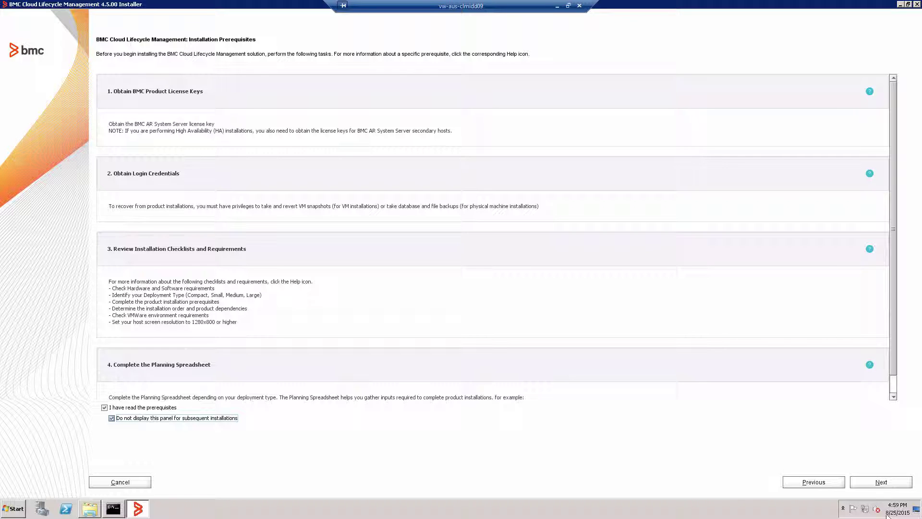
left_click(877, 482)
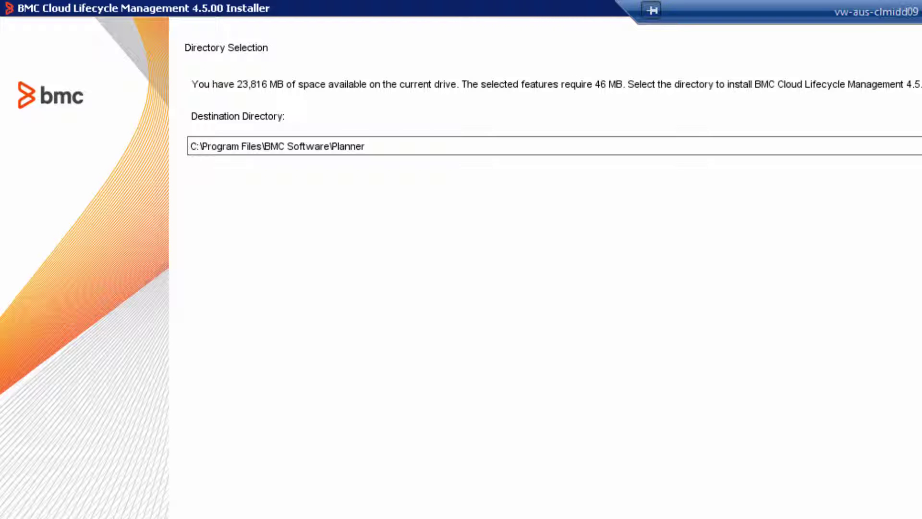
Accept C:\Program Files\BMC Software\Planner as the destination directory and proceed with the Install and New Deployment options.
key("Return")
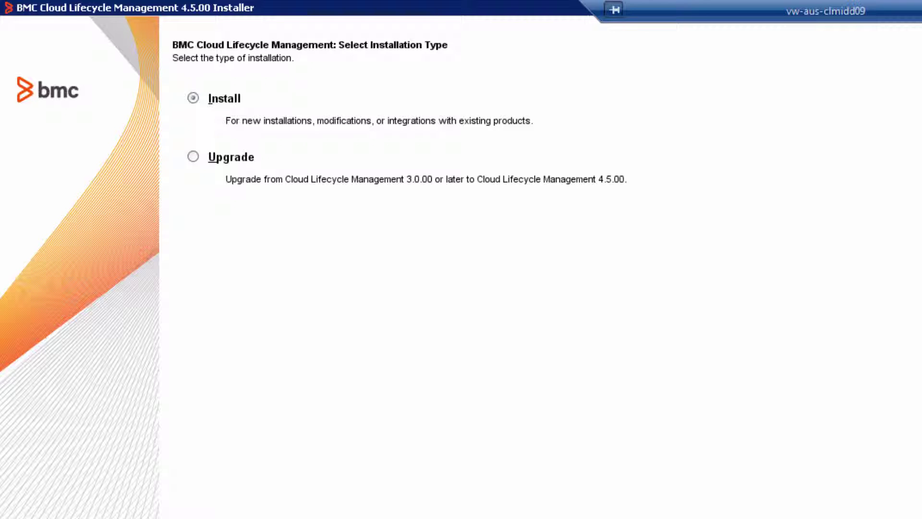
key("Return")
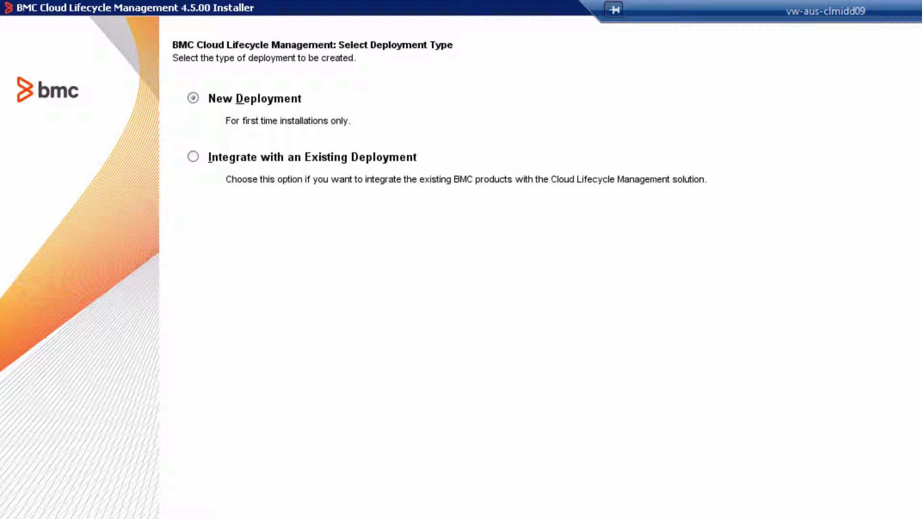
key("Return")
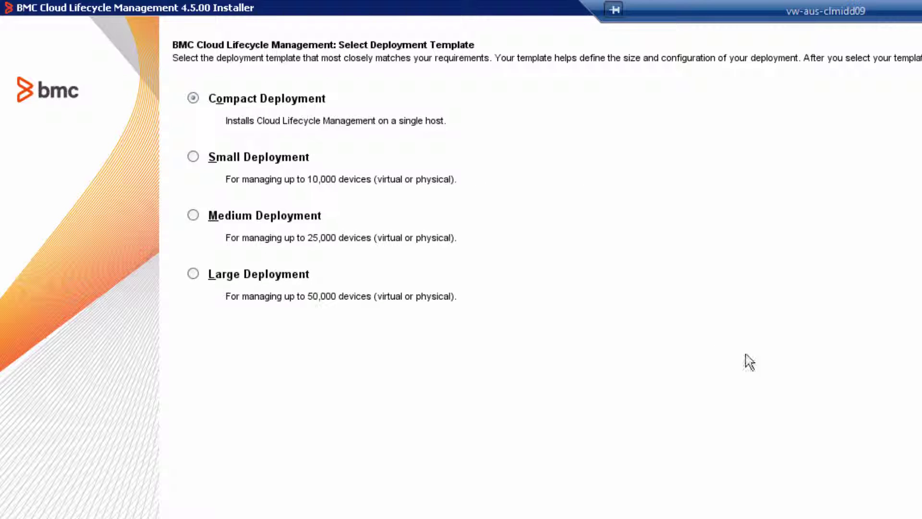
Choose the Small Deployment template and the Control Tier for the deployment.
left_click(286, 164)
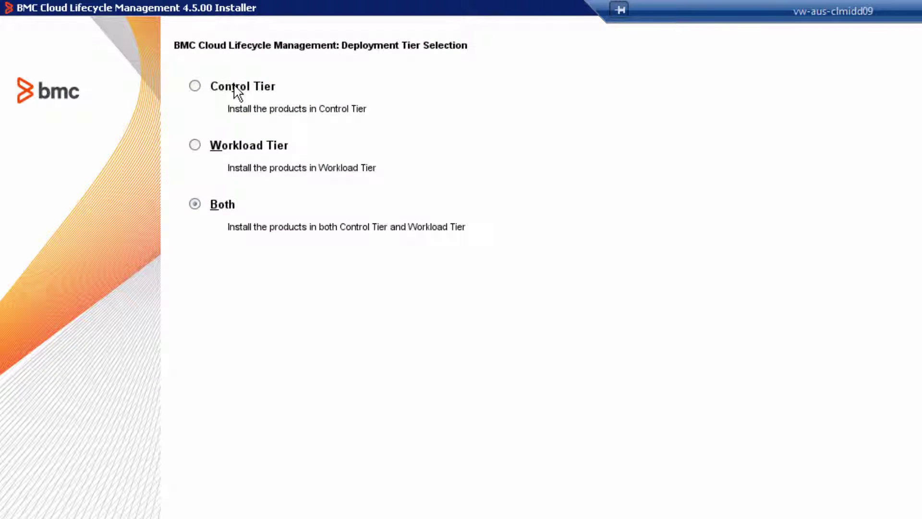
left_click(234, 87)
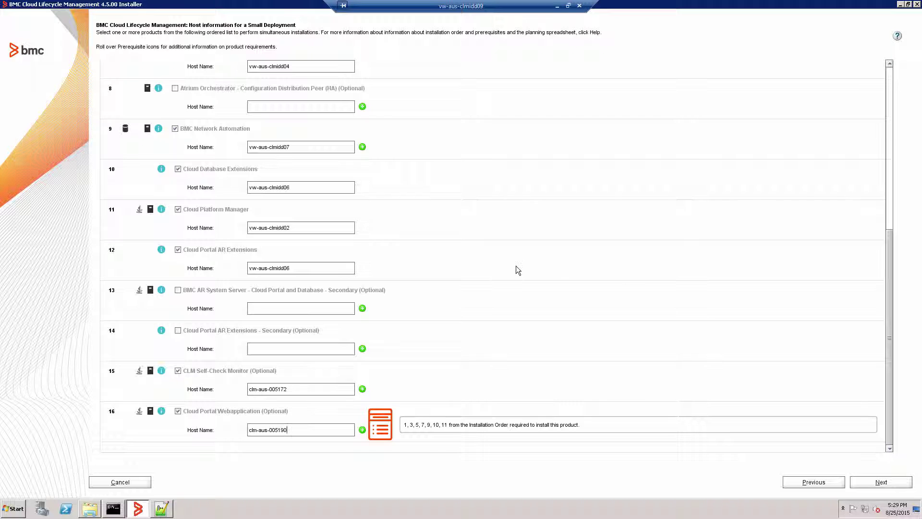
Check the host mappings in the hosts file in Notepad++ and confirm the installer's Small Deployment host summary.
left_click(162, 508)
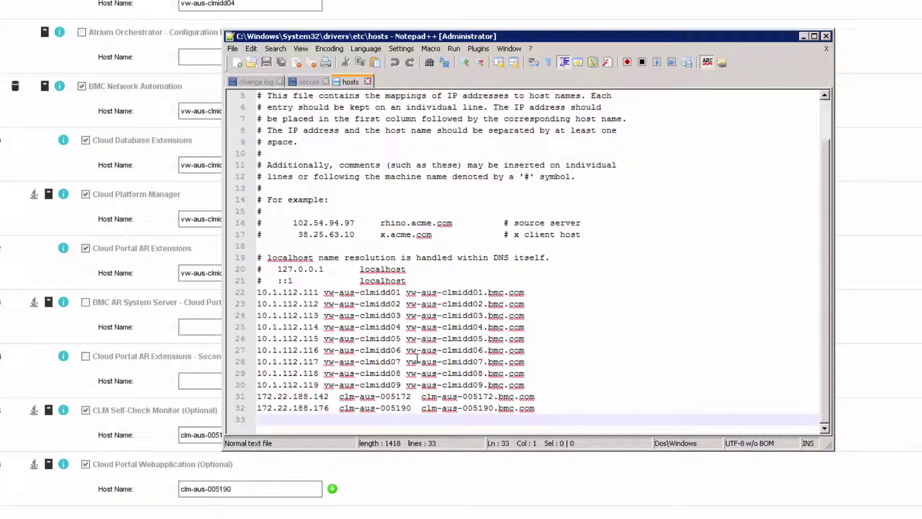
left_click(540, 483)
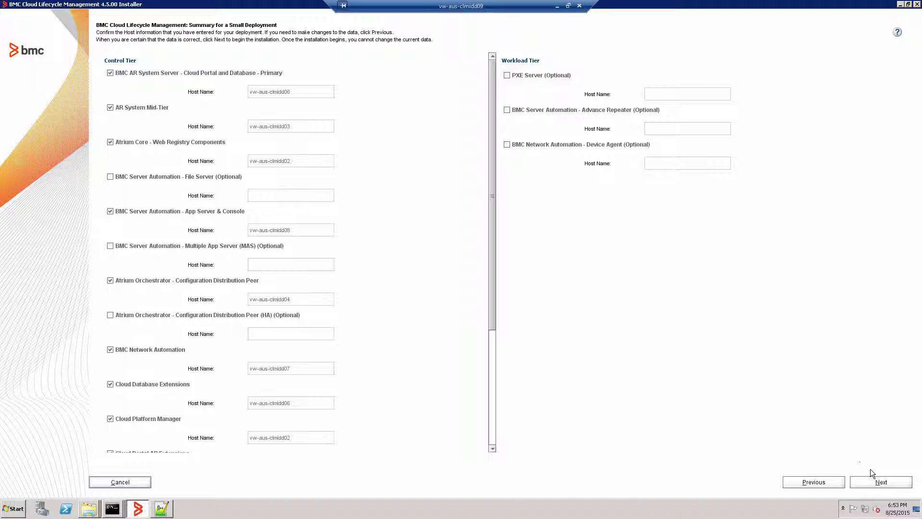
left_click(880, 482)
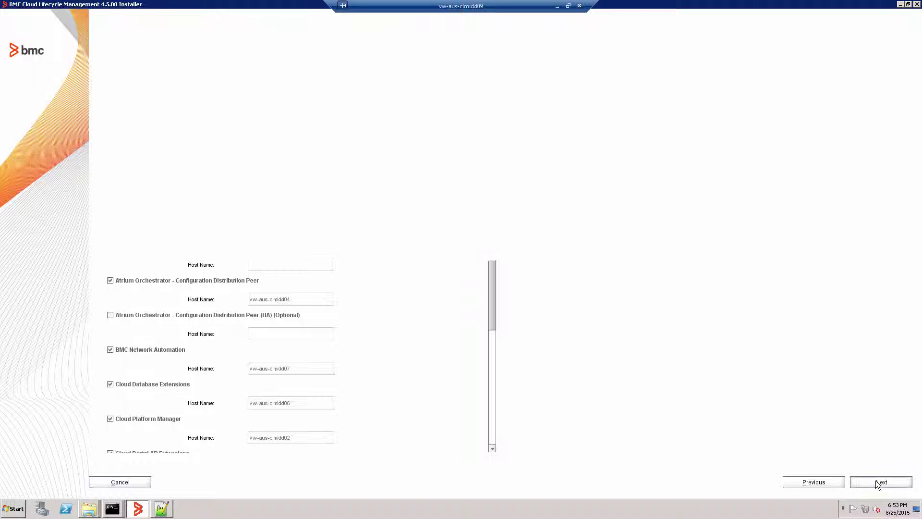